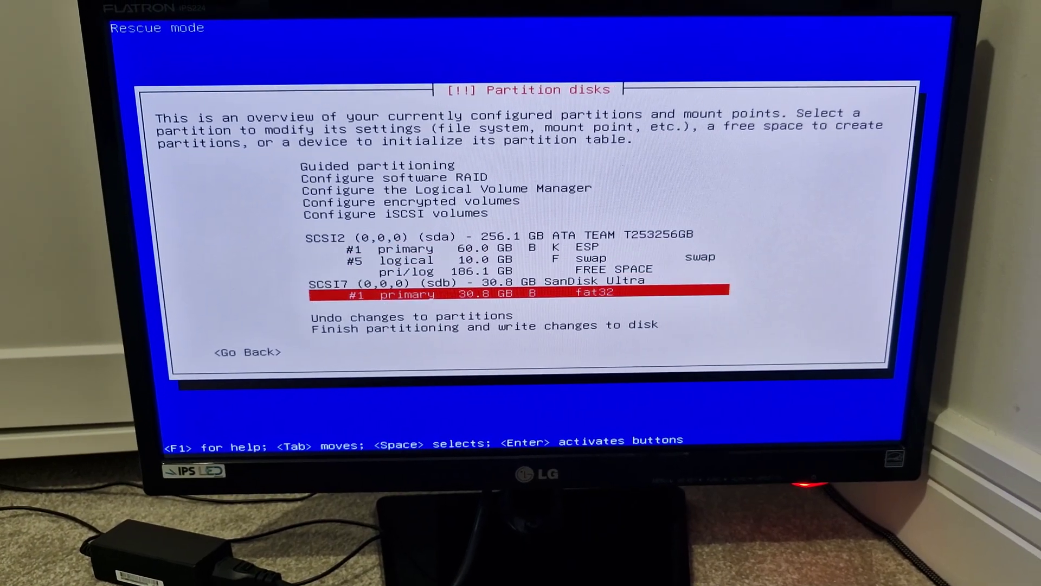
# - Choose 'Finish partitioning and write changes to disk' in the Debian partition menu
pyautogui.press('Down')
pyautogui.press('Down')
pyautogui.press('Return')
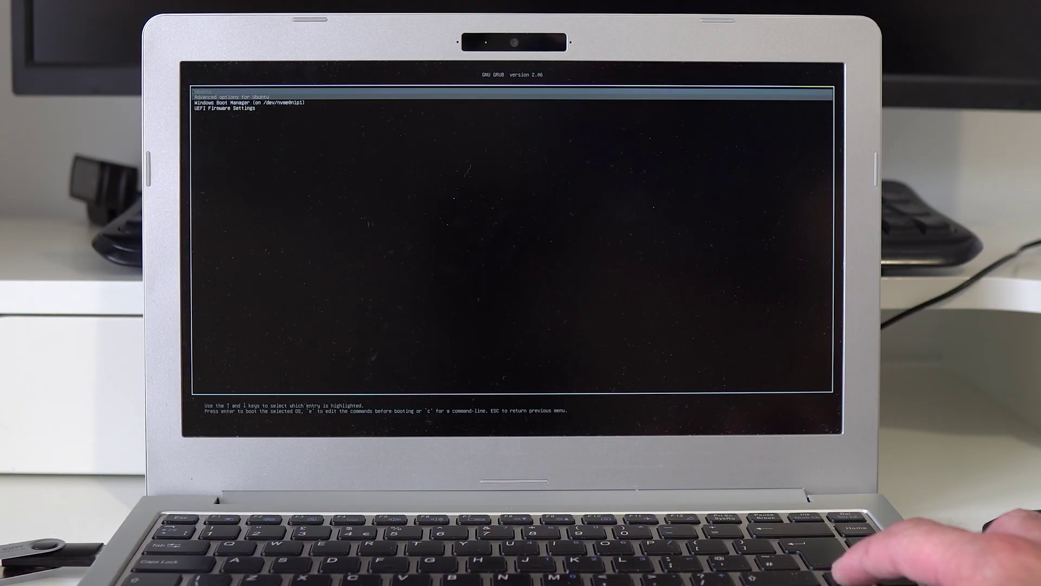
# - Boot the highlighted Ubuntu entry from the GRUB menu
pyautogui.press('Return')
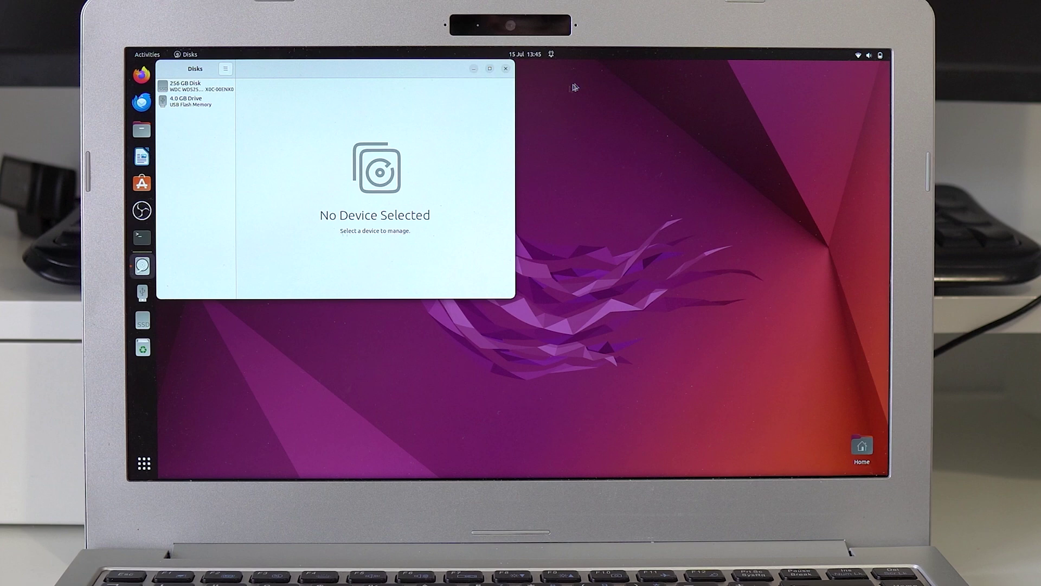
# - Select the 256 GB disk in the Disks sidebar and move the window down and right
pyautogui.click(181, 86)
pyautogui.moveTo(318, 66); pyautogui.dragTo(388, 101)
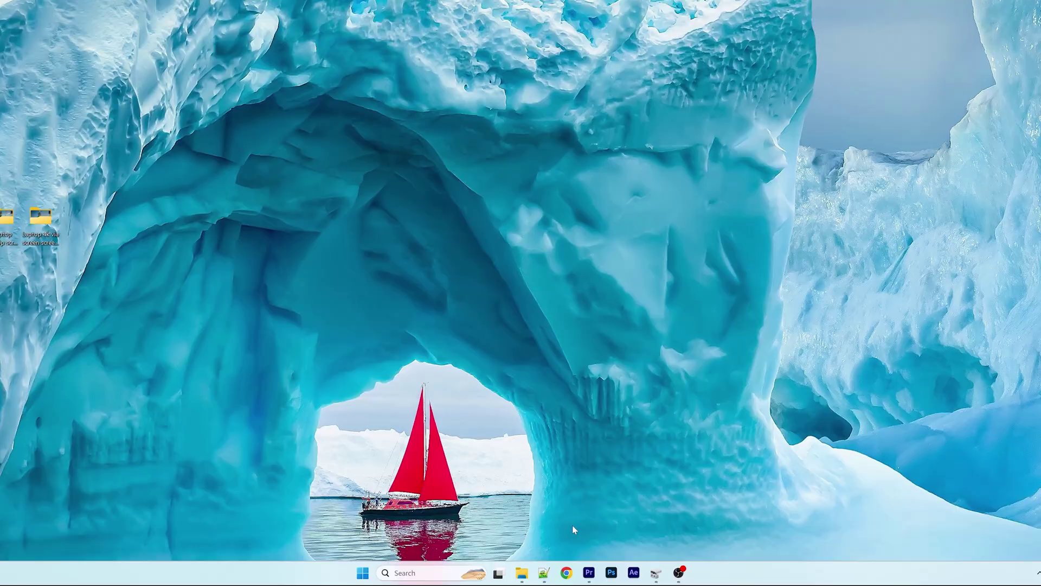
# - Launch Chrome, then switch Task Manager's performance graph from memory to CPU
pyautogui.click(567, 573)
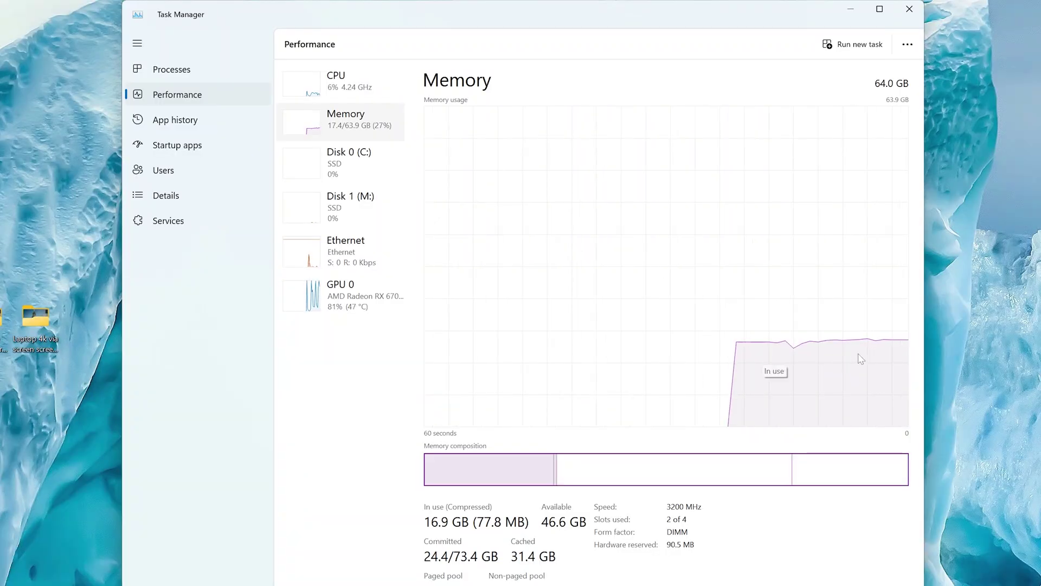
pyautogui.click(355, 96)
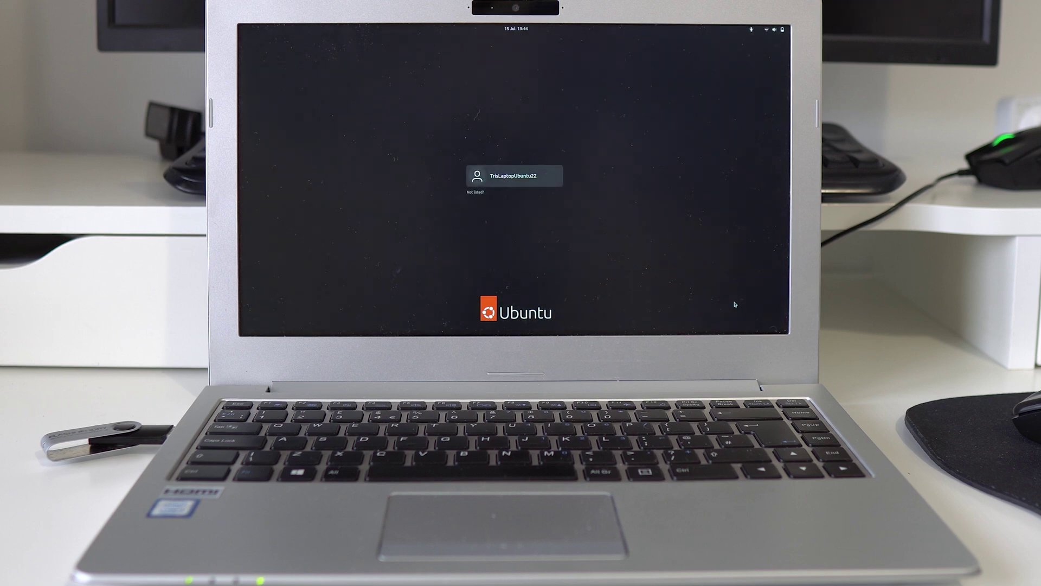
# - Select the user account on the Ubuntu login screen to bring up its password prompt
pyautogui.press('Return')
pyautogui.write('*****')
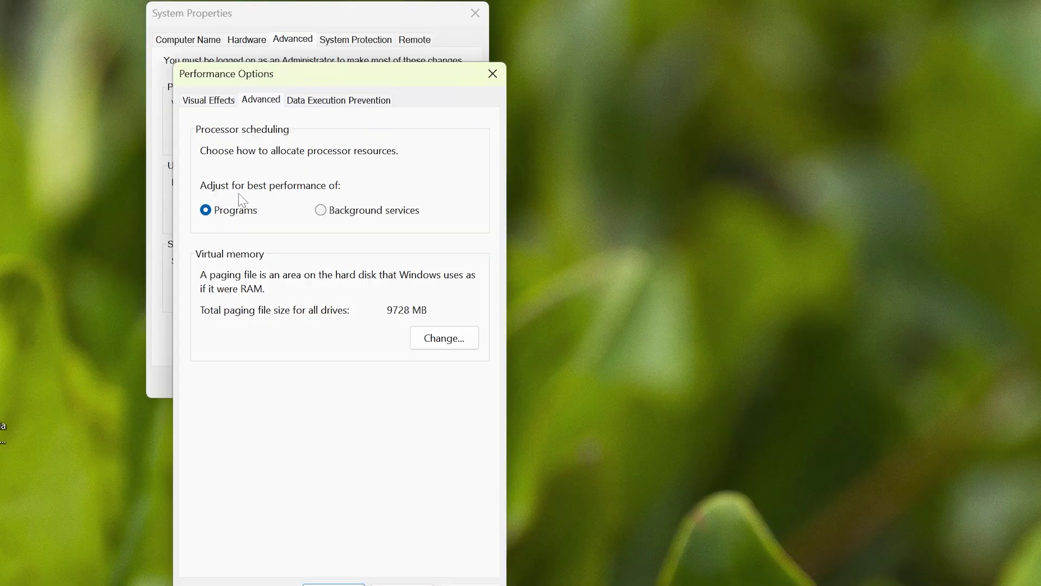
# - Open the virtual memory paging-file settings from Performance Options' Advanced section
pyautogui.click(450, 341)
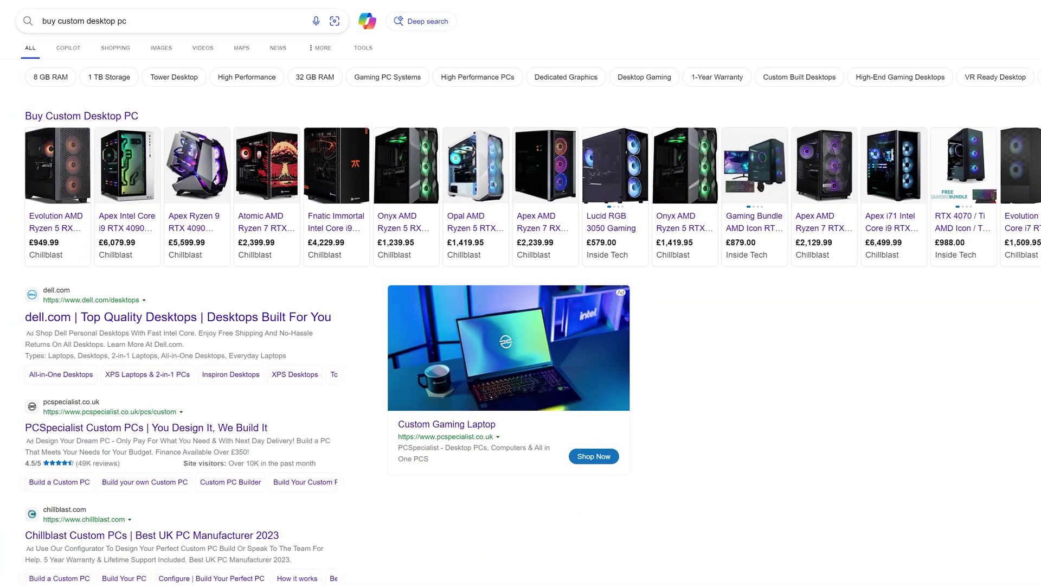
pyautogui.scroll(-2, 572, 182)
pyautogui.scroll(-2, 521, 293)
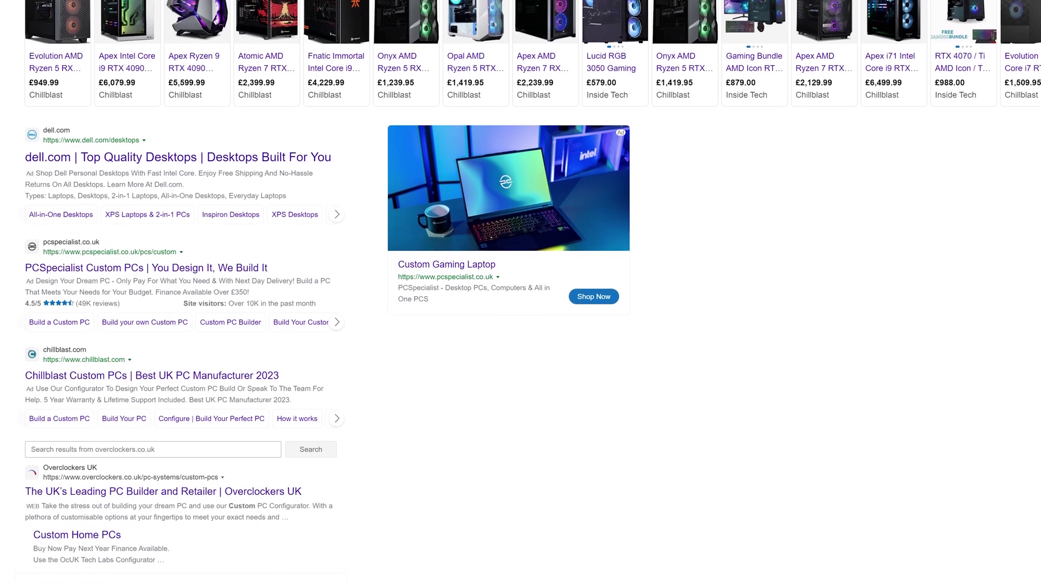
pyautogui.scroll(-2, 521, 293)
pyautogui.scroll(-2, 520, 293)
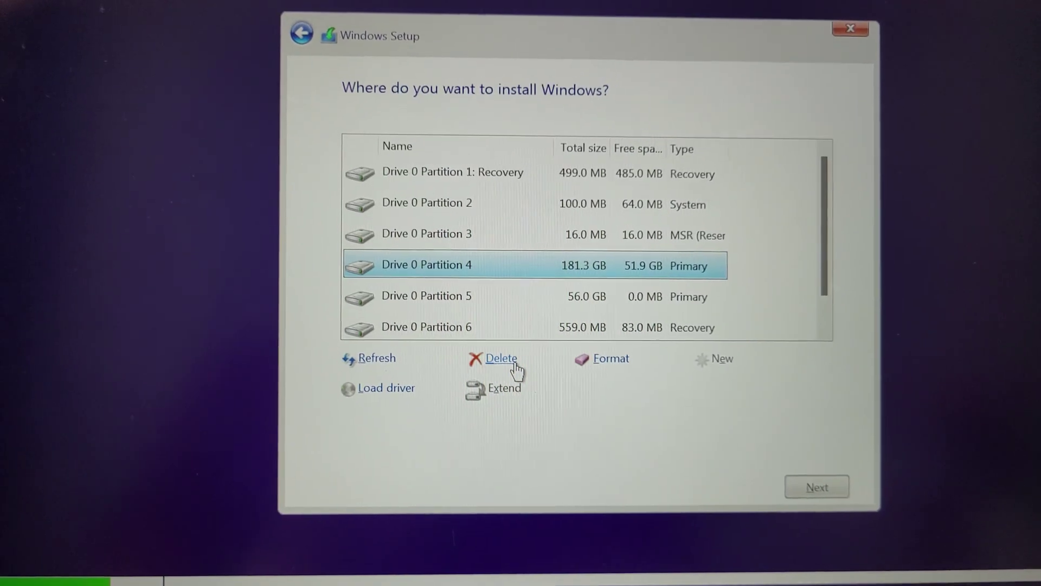
# - Delete the 499 MB recovery partition on Drive 0, confirming the data-loss warnings
pyautogui.click(524, 372)
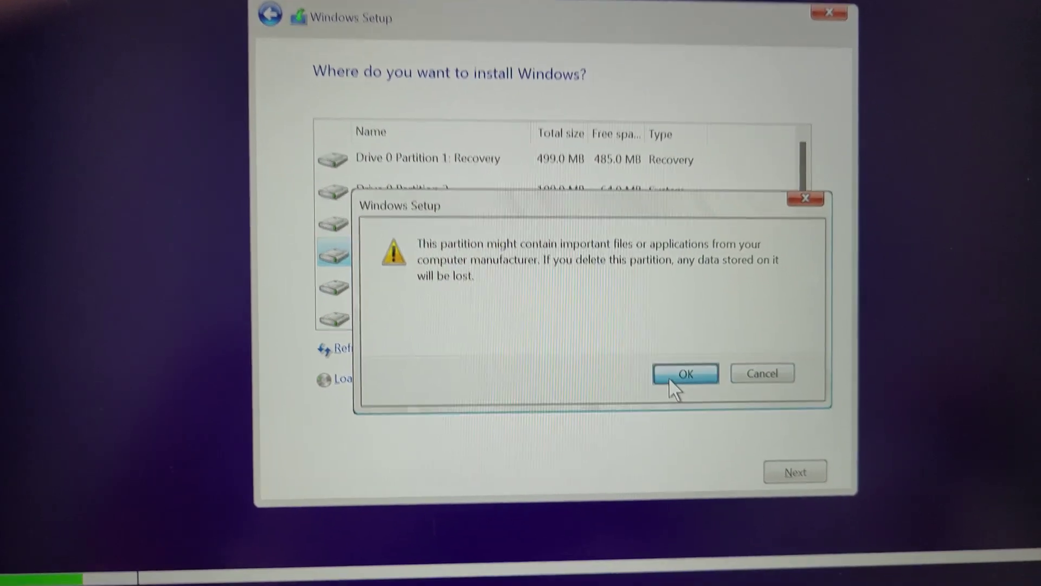
pyautogui.click(715, 395)
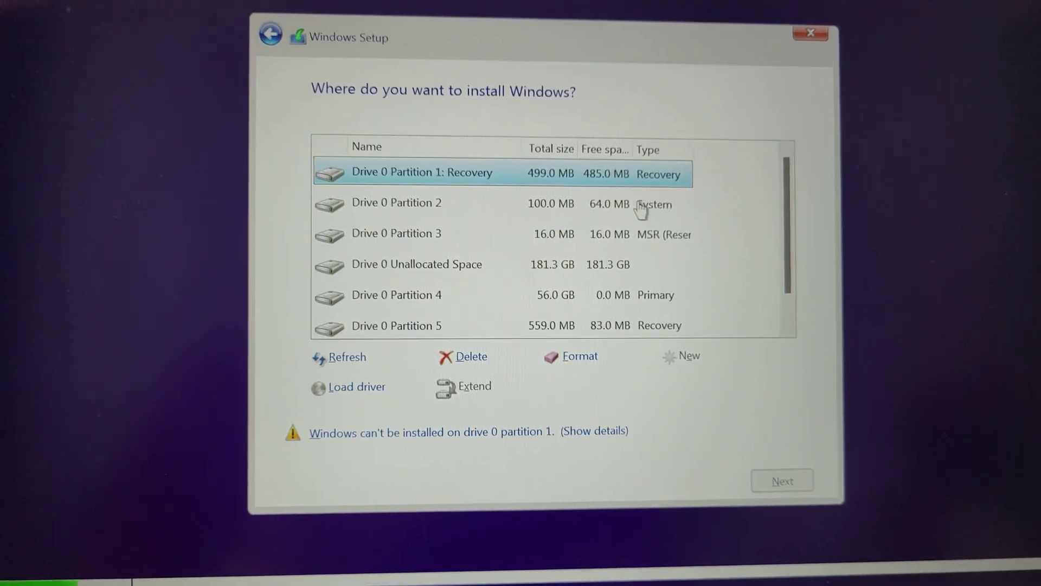
pyautogui.click(470, 364)
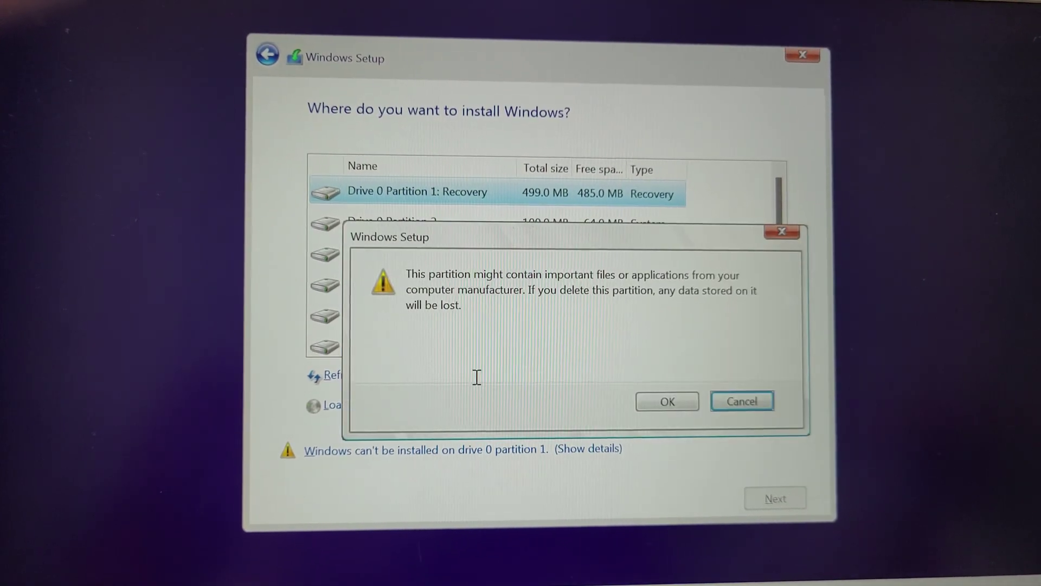
pyautogui.click(643, 391)
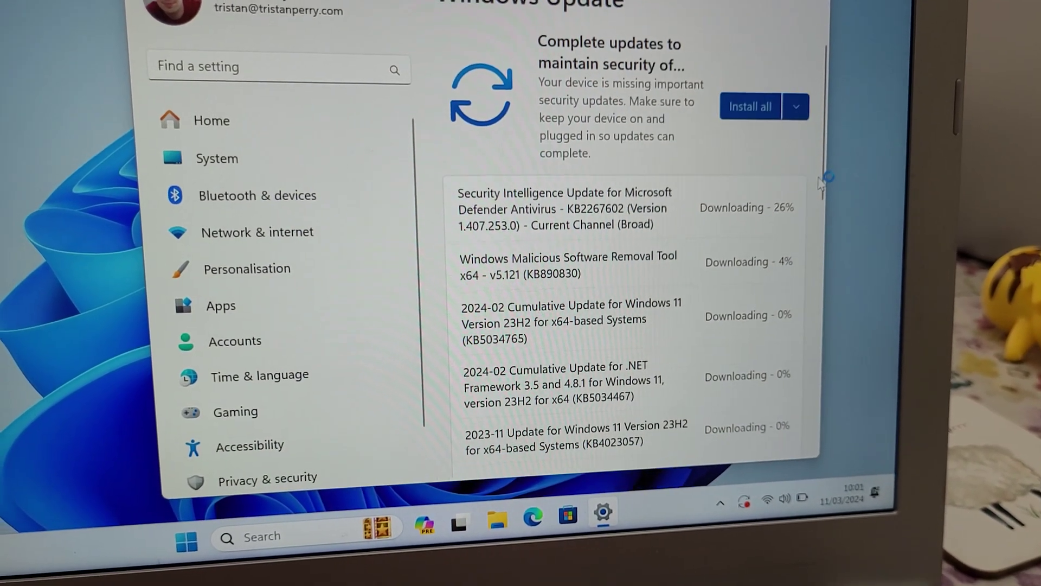
pyautogui.scroll(-3, 808, 244)
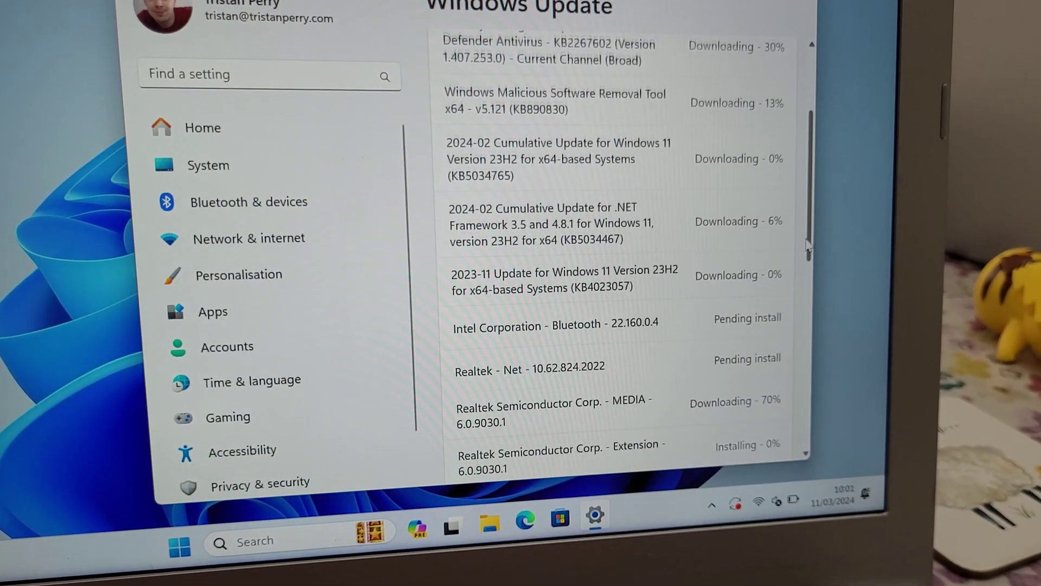
pyautogui.scroll(-3, 808, 244)
pyautogui.scroll(1, 808, 261)
pyautogui.scroll(2, 808, 272)
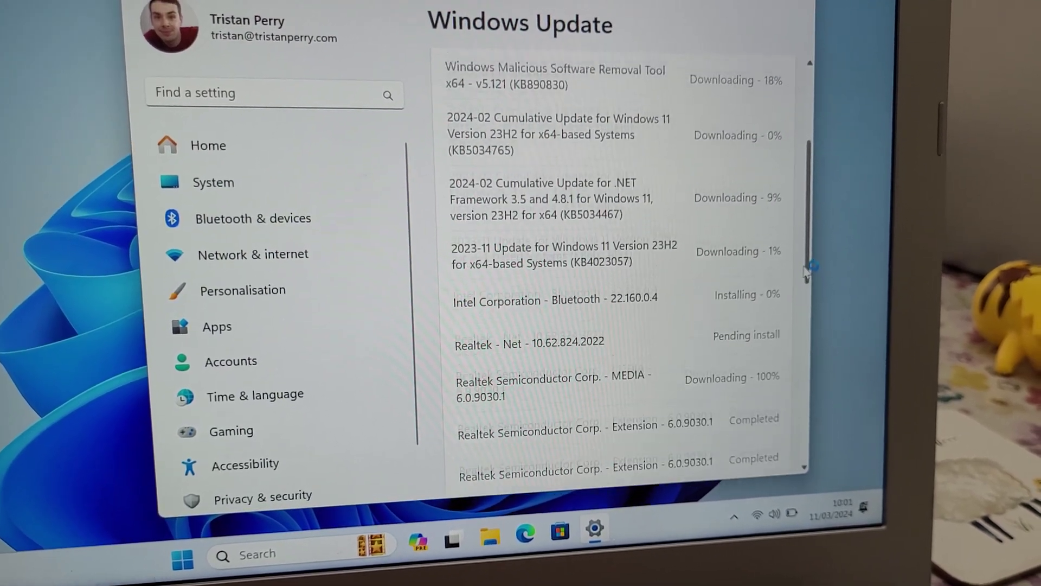
pyautogui.scroll(2, 808, 268)
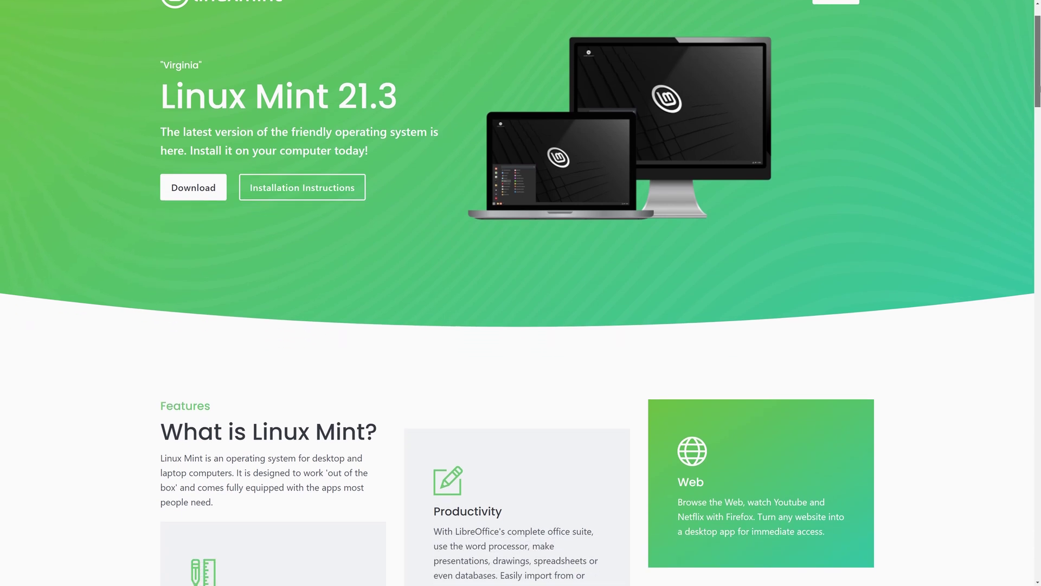
pyautogui.scroll(-1, 521, 293)
pyautogui.scroll(-1, 520, 294)
pyautogui.scroll(-1, 521, 293)
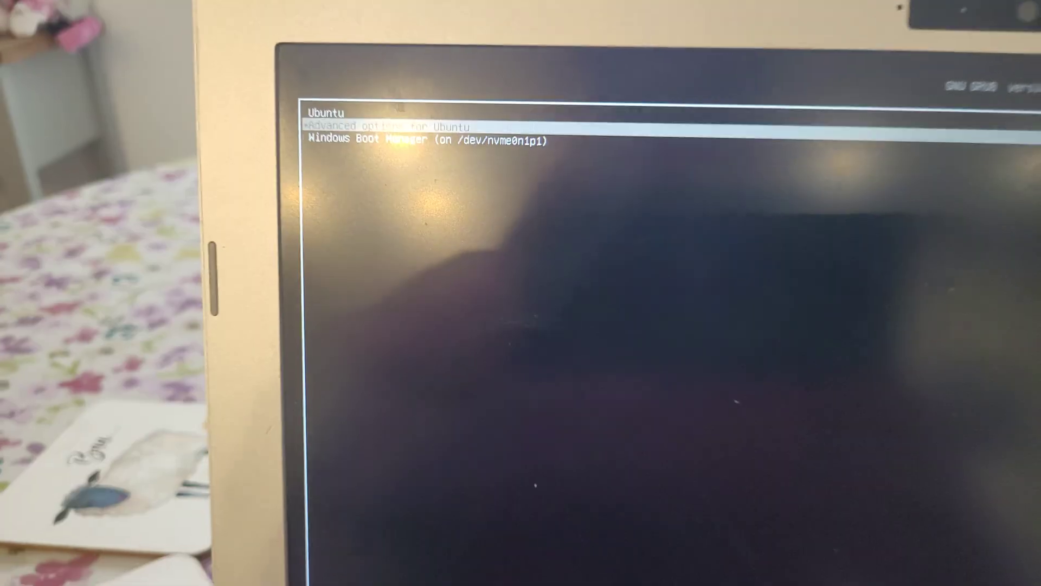
# - Boot the selected GRUB entry, which leads to the Windows lock screen
pyautogui.press('Return')
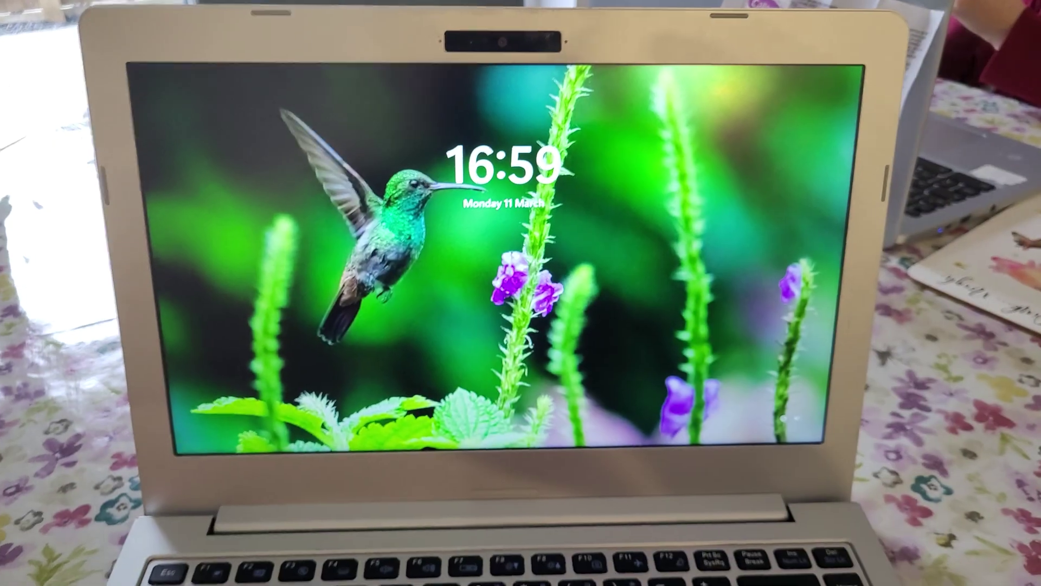